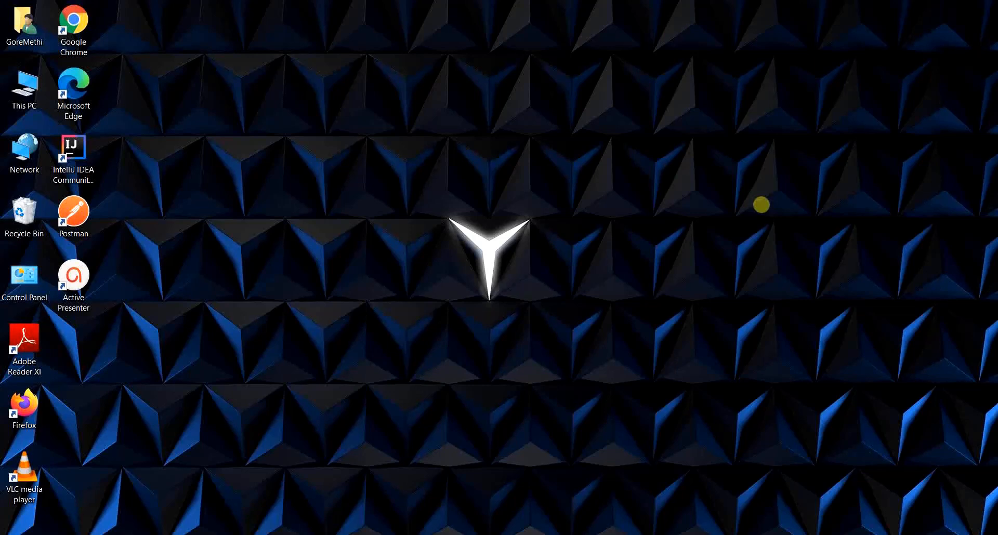
# - Open Firefox and search the web for "eclipse ide download"
pyautogui.press('super')
pyautogui.write('fire')
pyautogui.press('Return')
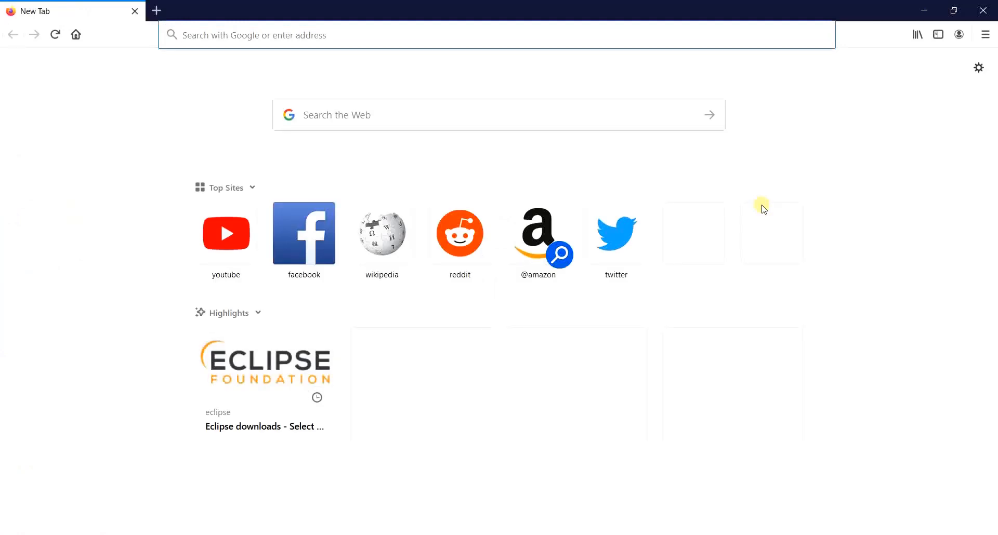
pyautogui.write('e')
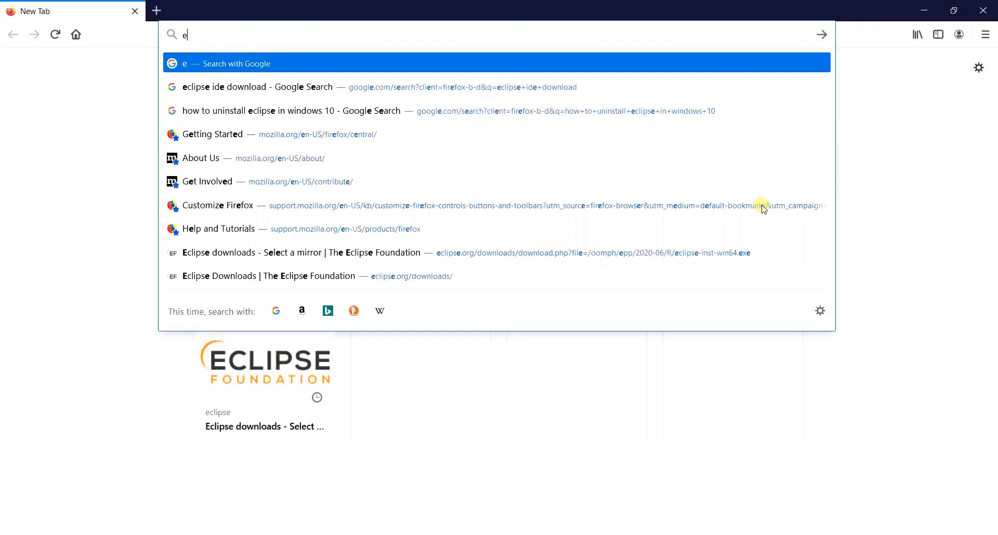
pyautogui.write('clipse ide down')
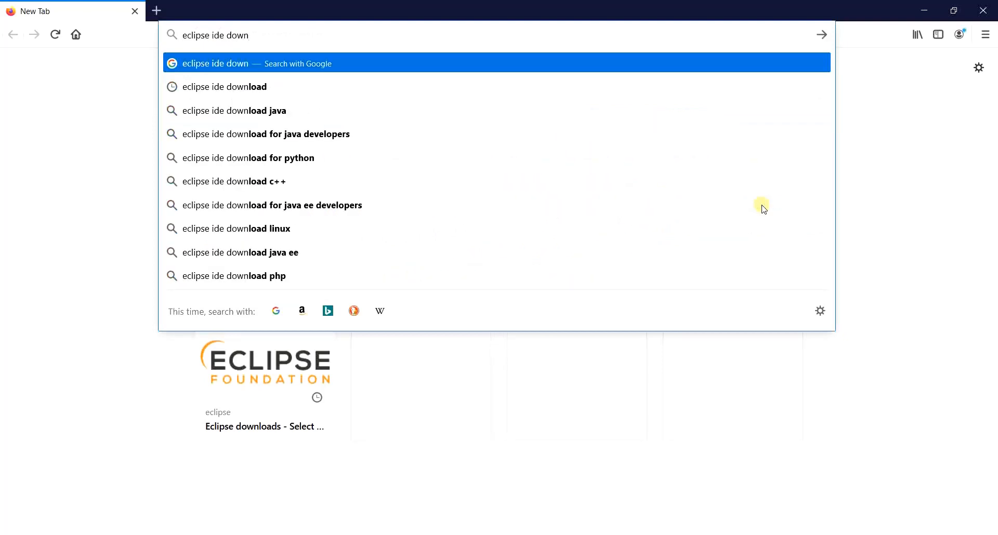
pyautogui.write('load')
pyautogui.press('Return')
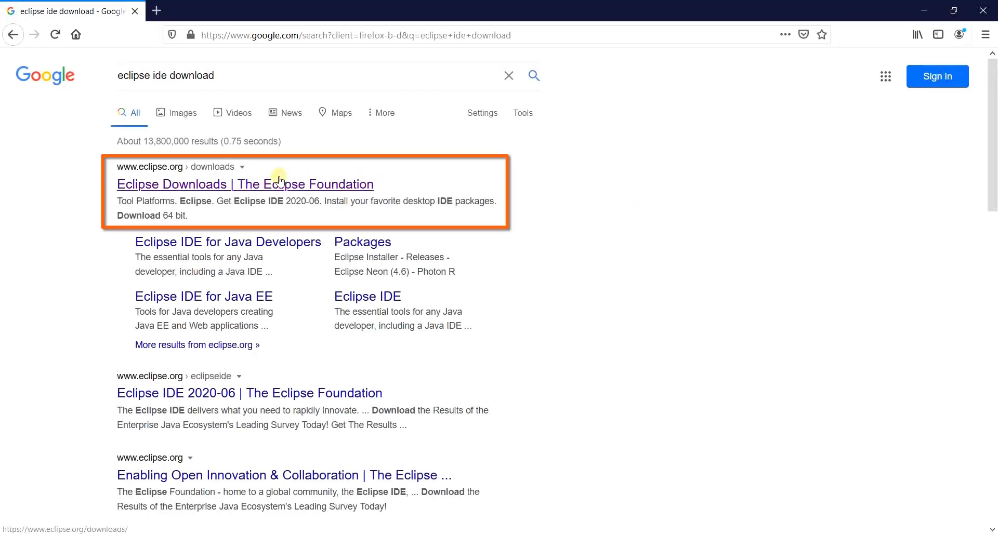
# - Download the 64-bit Eclipse IDE 2020-06 installer from the Eclipse Foundation downloads page and save the eclipse-inst-win64.exe file
pyautogui.click(203, 185)
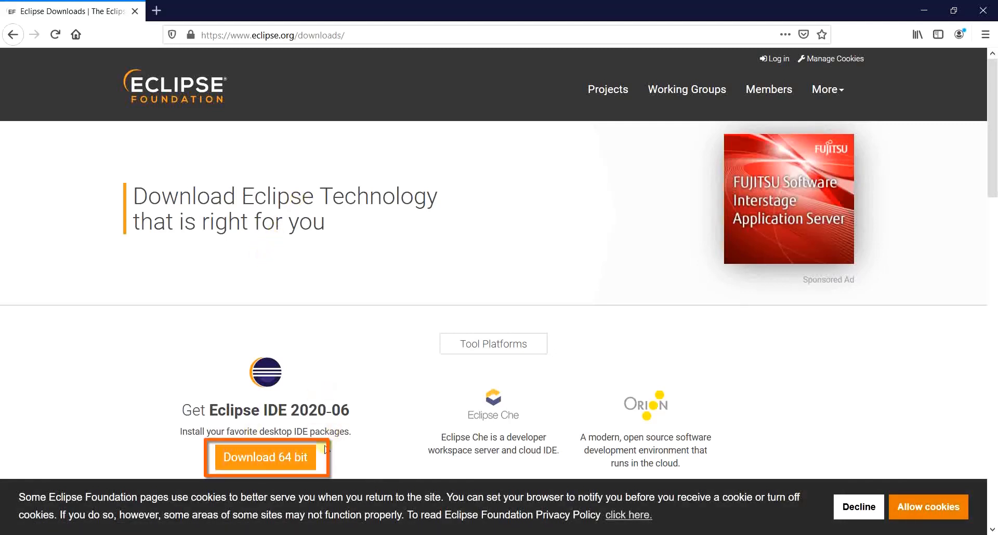
pyautogui.scroll(-2, 340, 424)
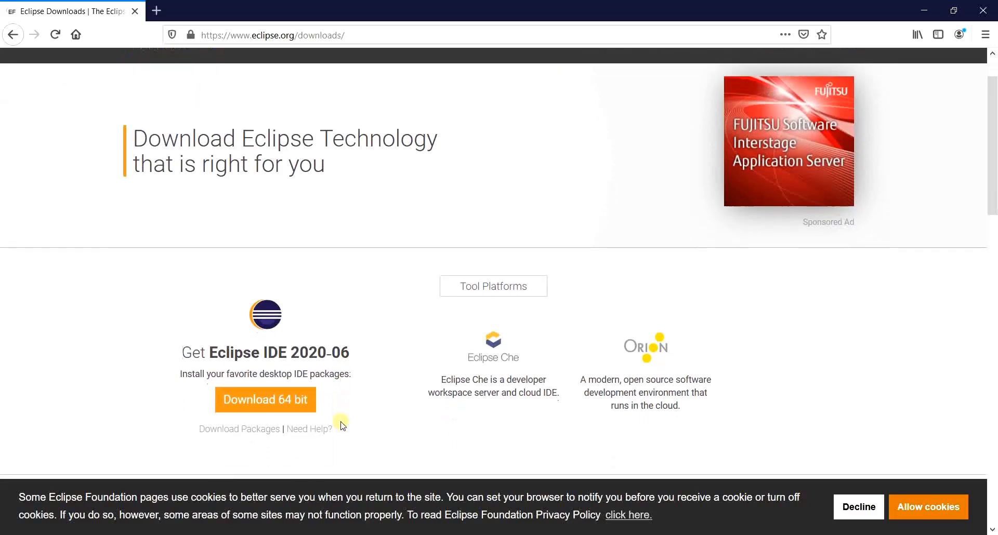
pyautogui.click(262, 391)
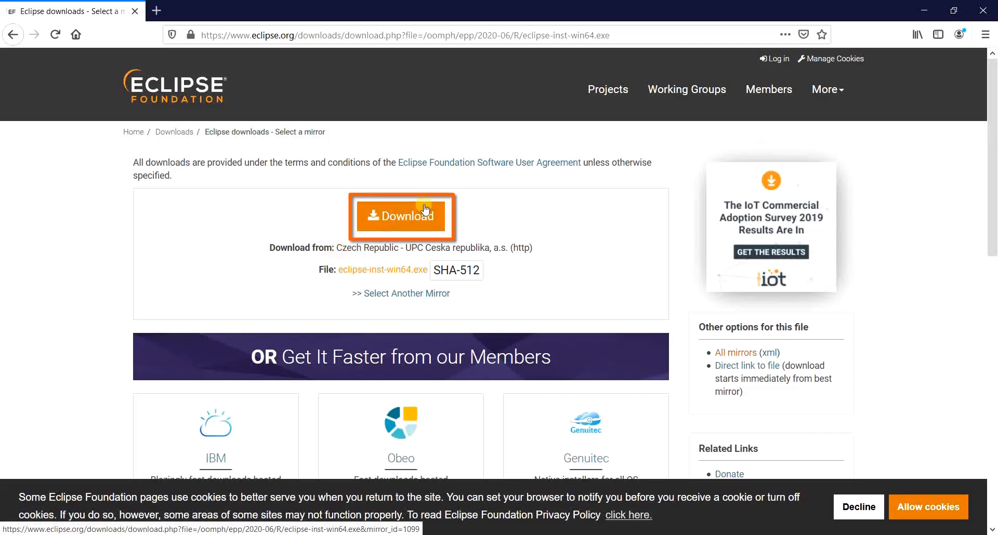
pyautogui.click(410, 217)
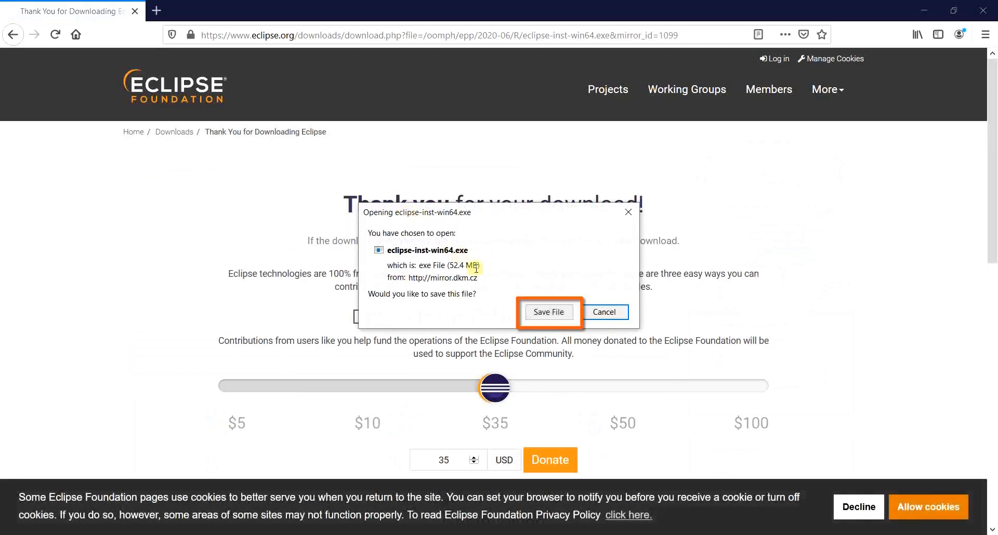
pyautogui.click(528, 310)
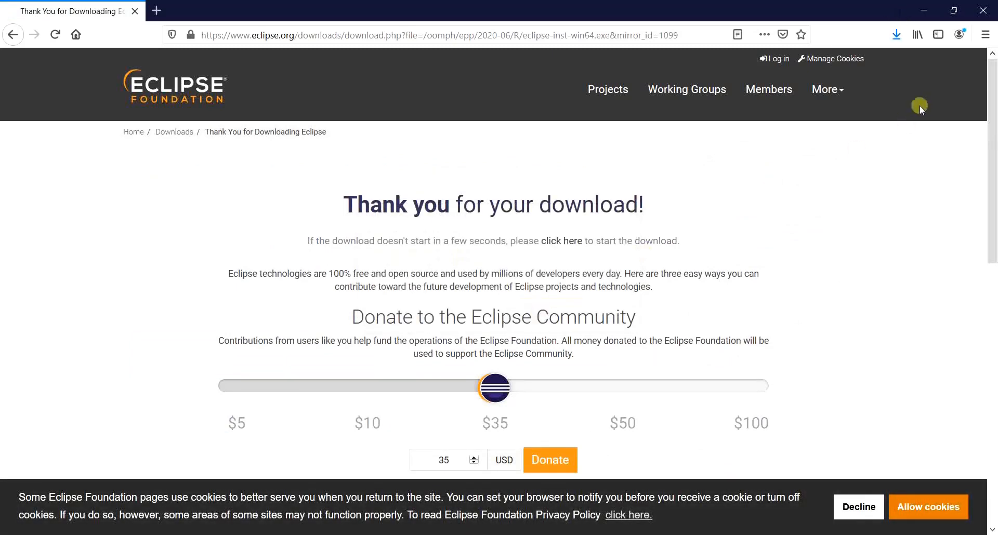
# - Run the downloaded eclipse-inst-win64.exe installer and close the browser
pyautogui.click(895, 37)
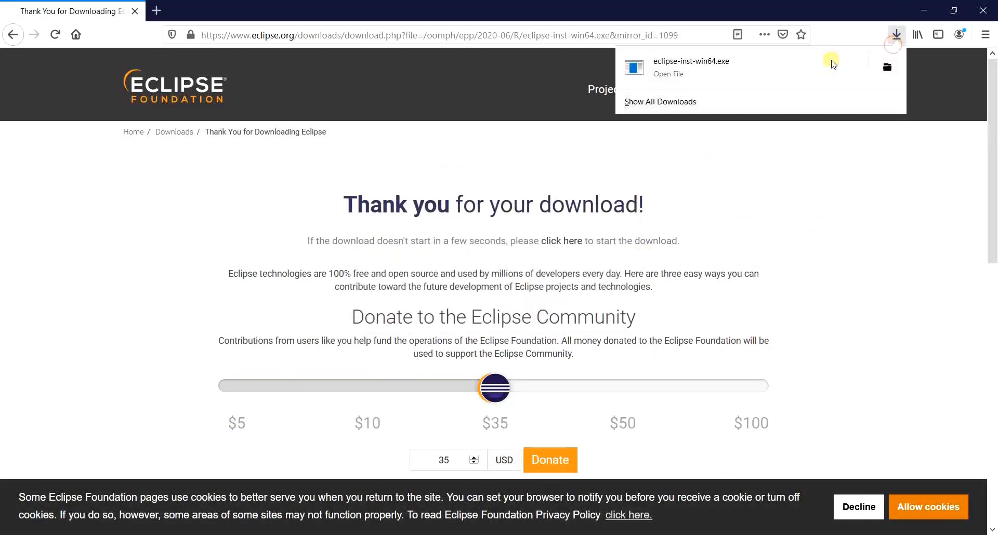
pyautogui.click(672, 74)
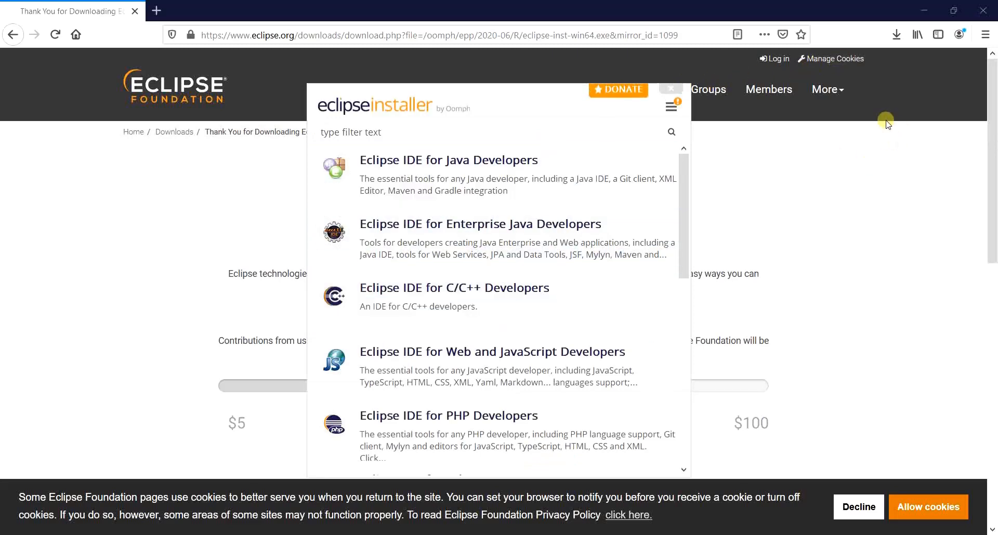
pyautogui.click(983, 11)
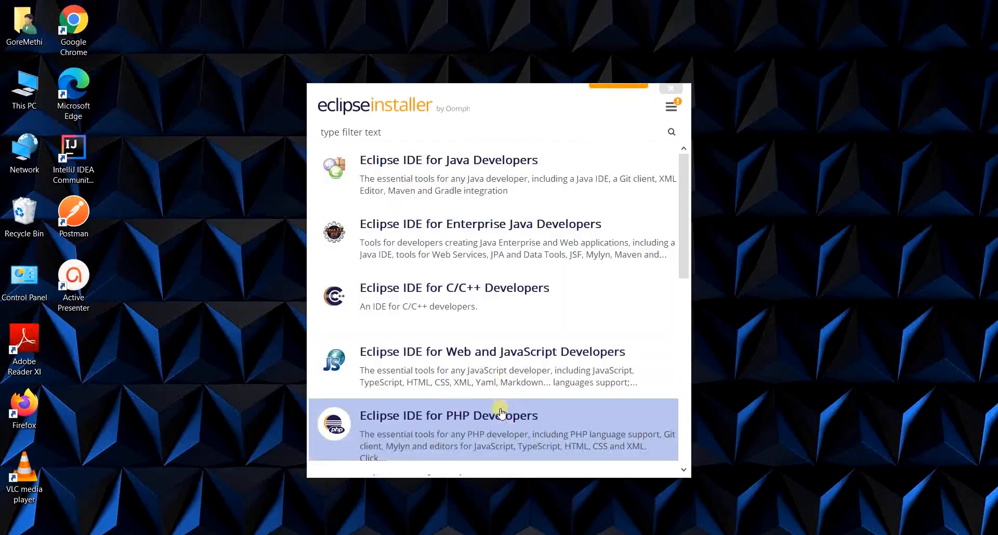
# - Install Eclipse IDE for Java Developers in the proposed folder, accepting the user agreement and the unsigned content with the choice remembered
pyautogui.click(484, 194)
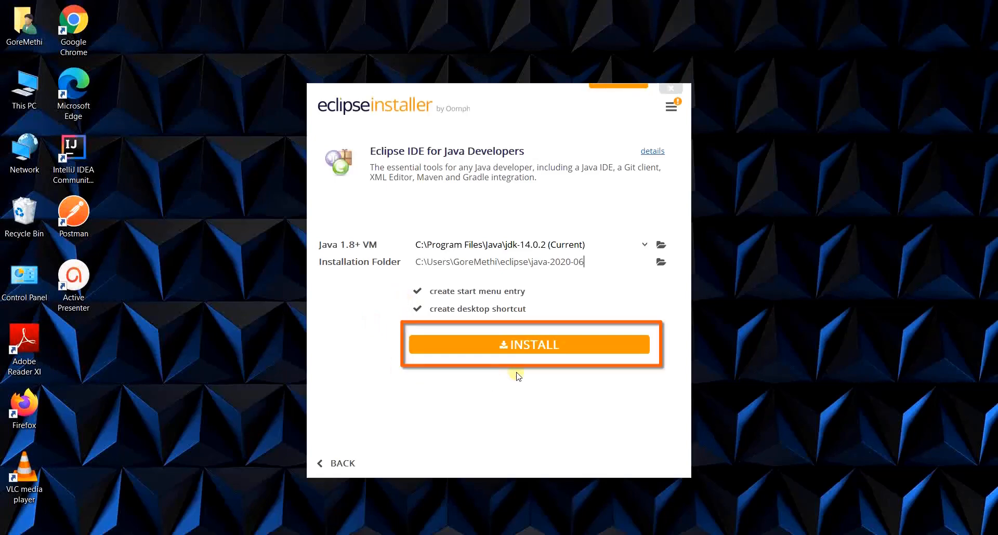
pyautogui.click(541, 353)
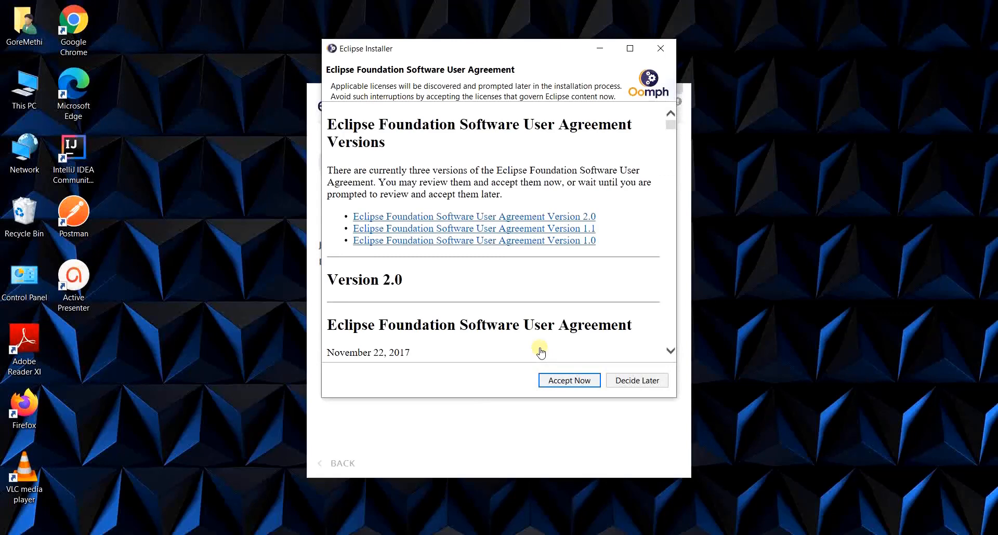
pyautogui.click(566, 380)
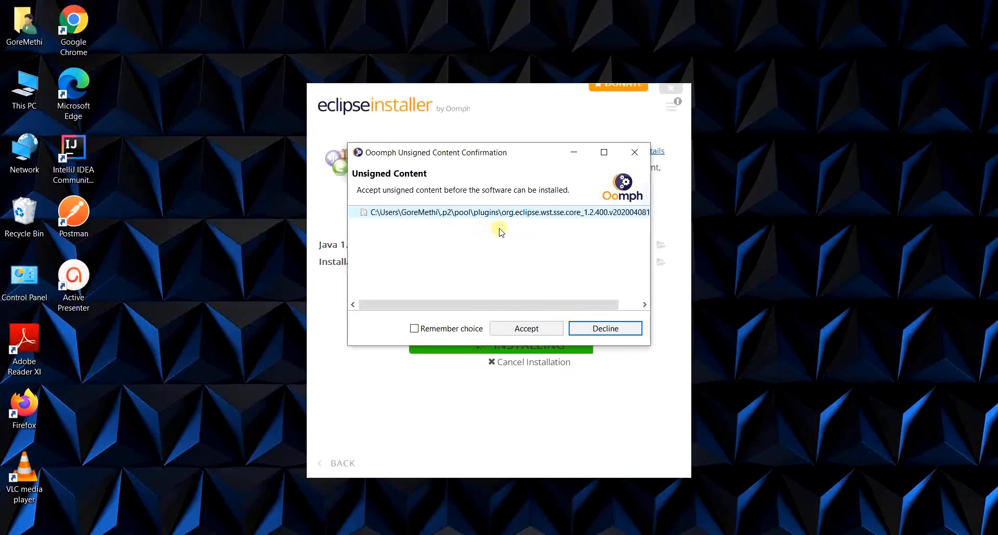
pyautogui.click(414, 328)
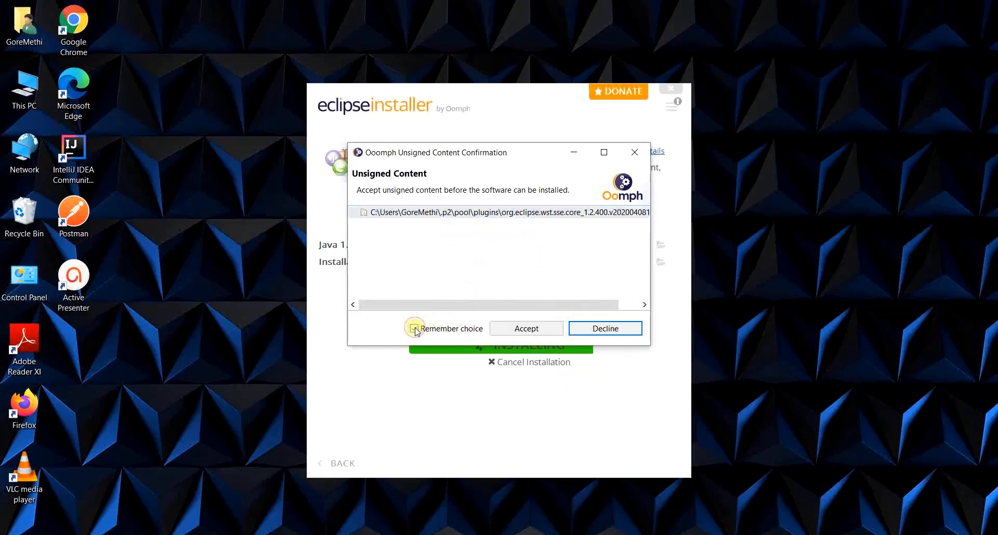
pyautogui.click(518, 332)
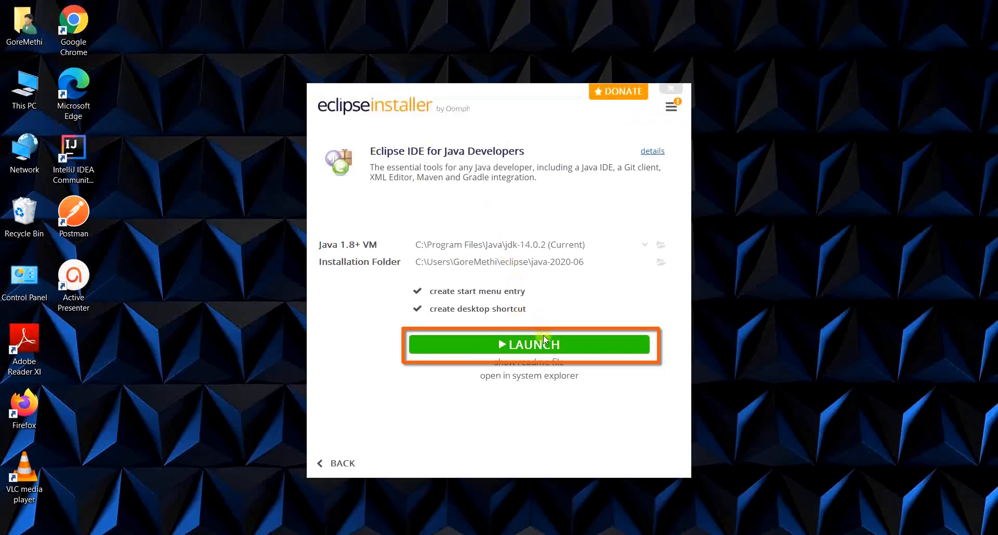
# - Launch the installed IDE with the proposed eclipse-workspace folder, then maximize its window and restore the workbench views from the Welcome page
pyautogui.click(537, 347)
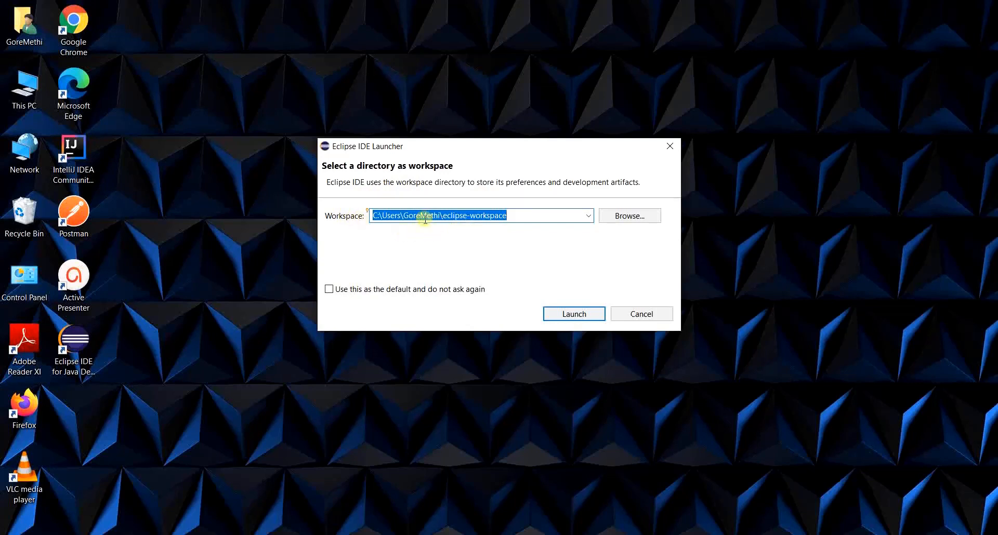
pyautogui.click(329, 290)
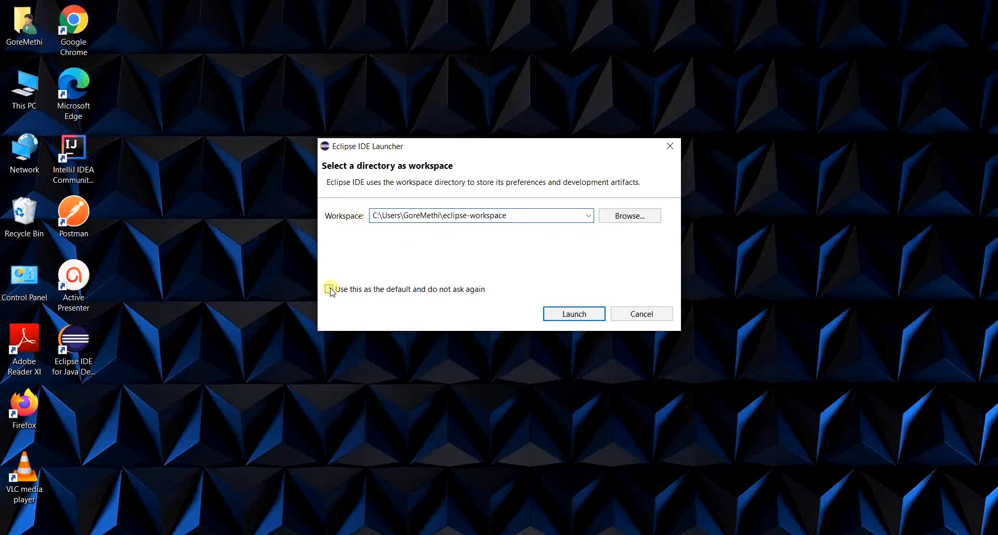
pyautogui.click(329, 289)
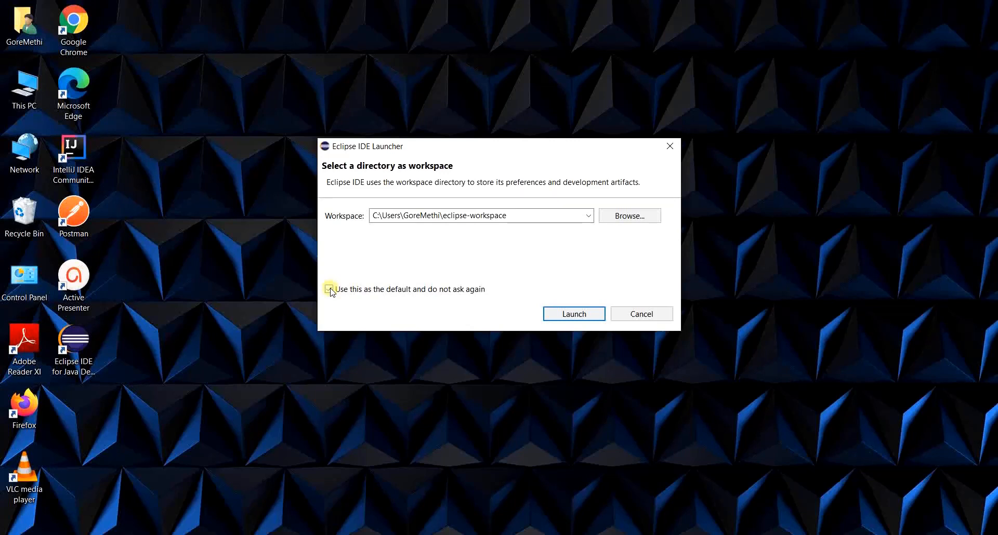
pyautogui.click(329, 289)
pyautogui.click(572, 312)
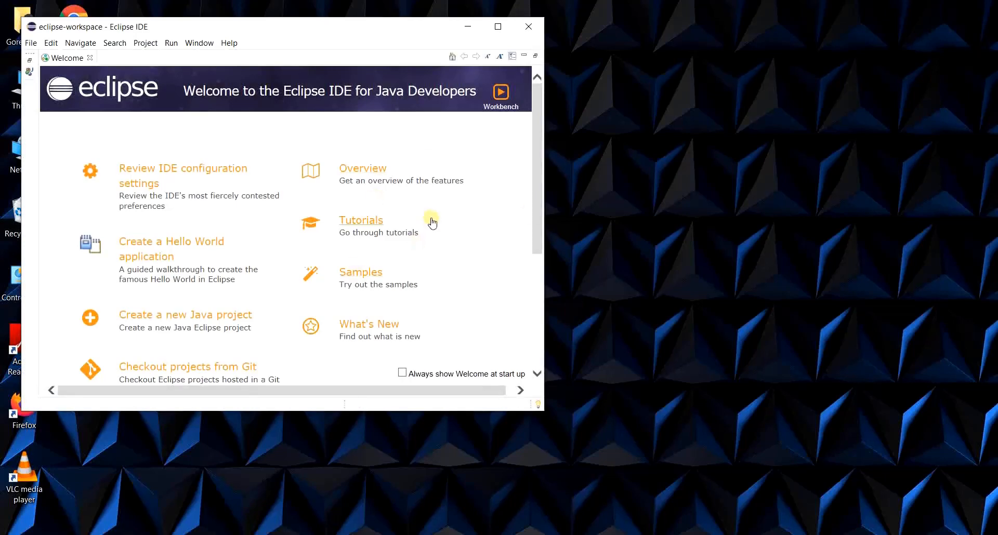
pyautogui.doubleClick(379, 27)
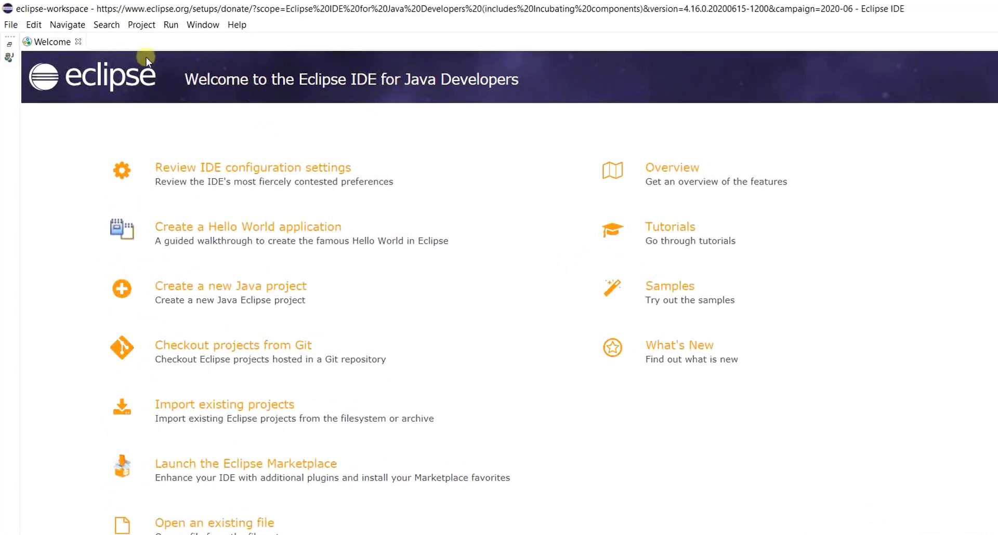
pyautogui.click(10, 46)
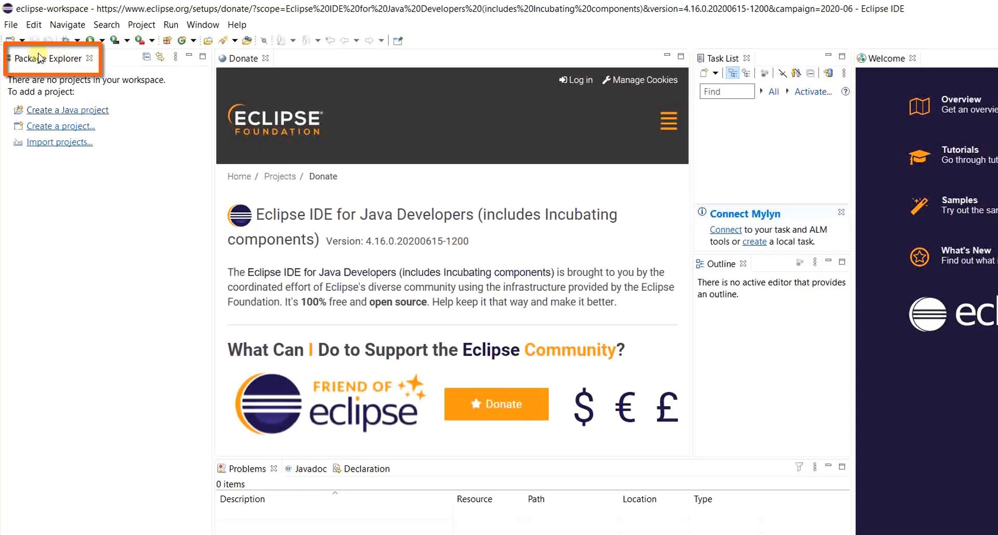
# - Create a Java project named MyFirstJavaProject on JavaSE-14, including a module-info.java file with generated comments
pyautogui.click(72, 111)
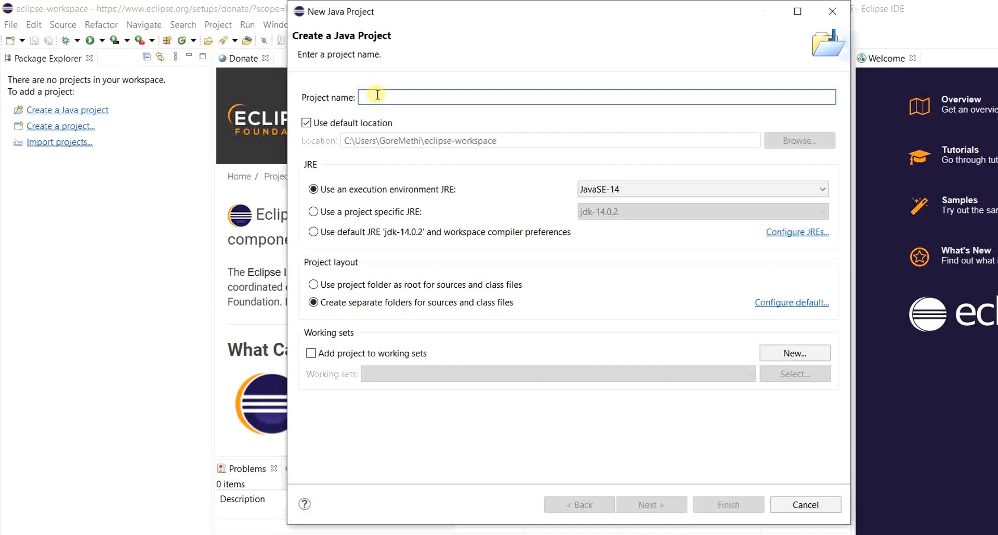
pyautogui.write('MyFi')
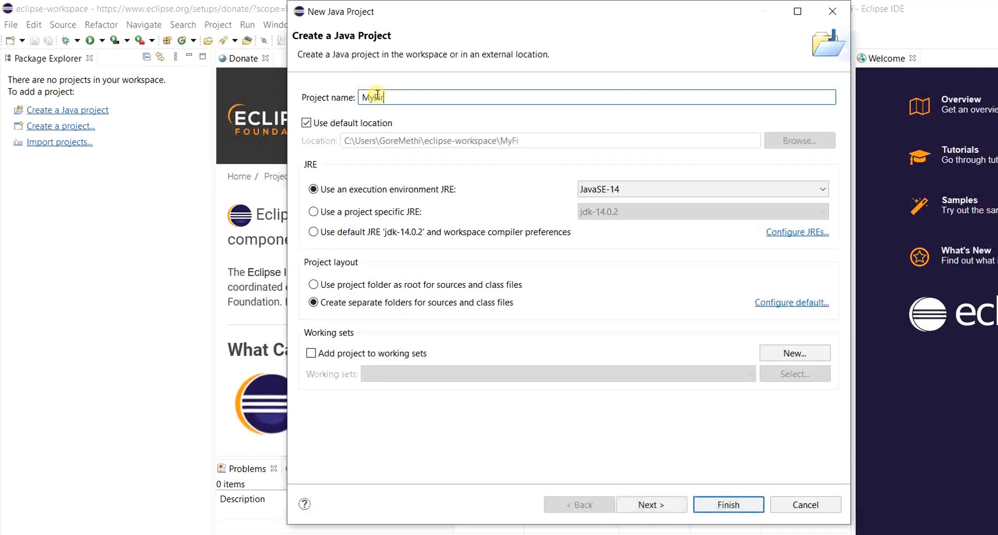
pyautogui.write('rstJavaProject')
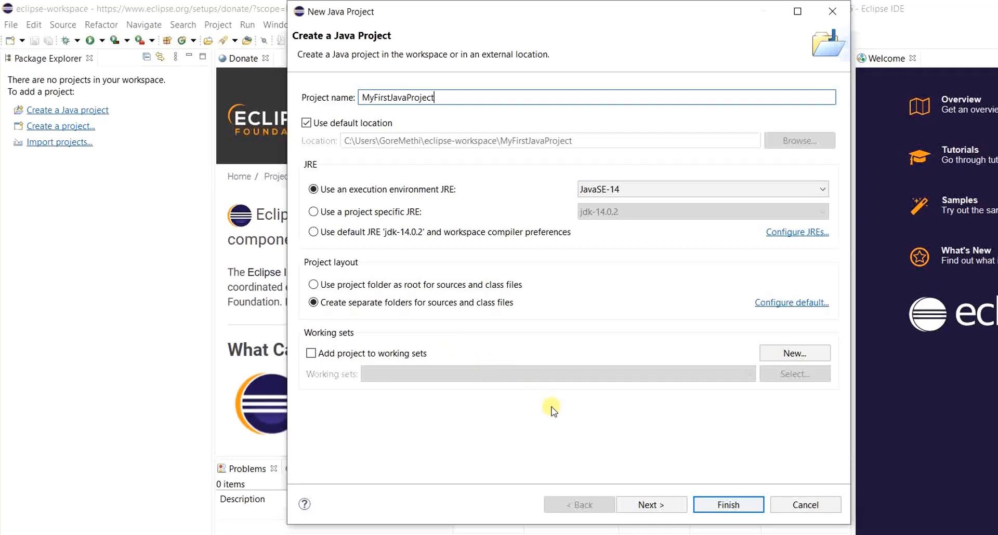
pyautogui.click(665, 505)
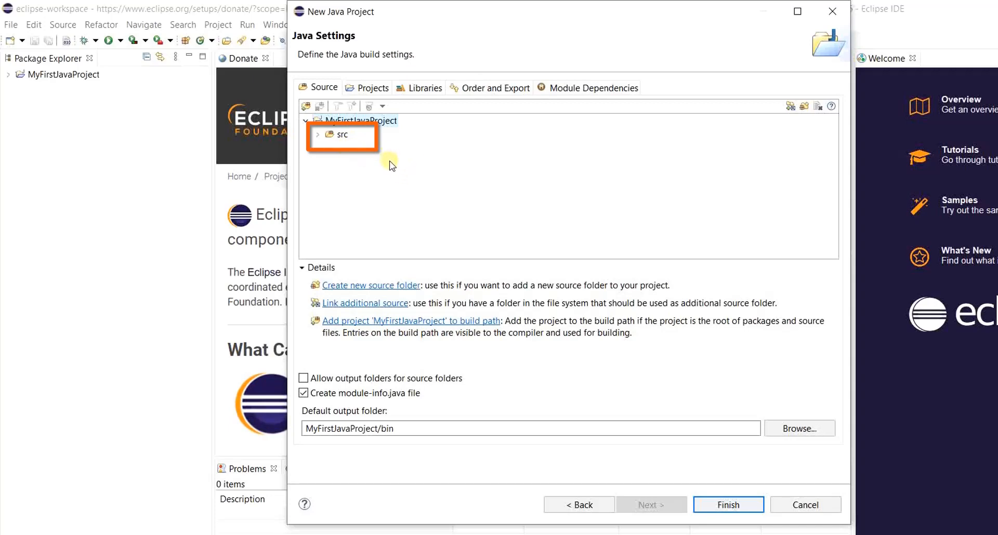
pyautogui.click(722, 505)
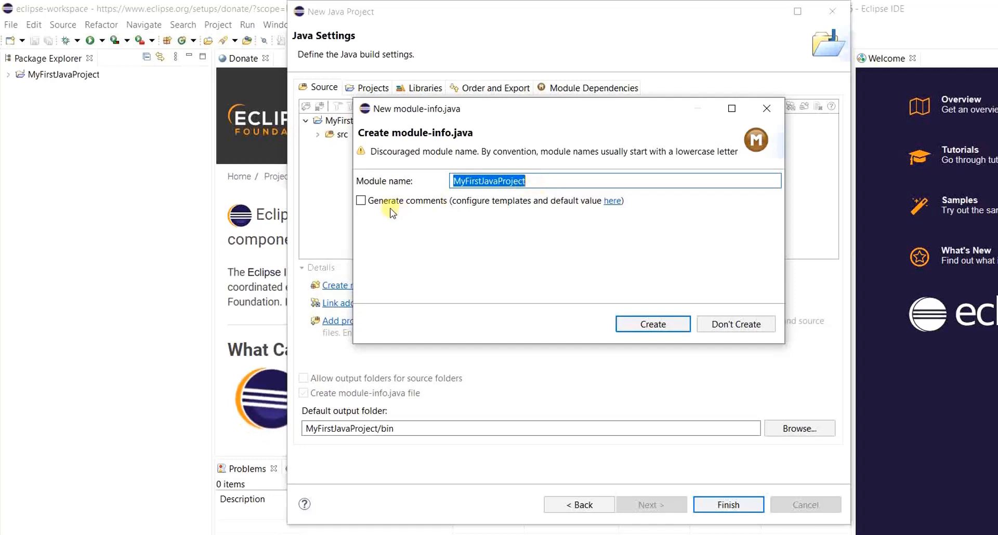
pyautogui.click(361, 201)
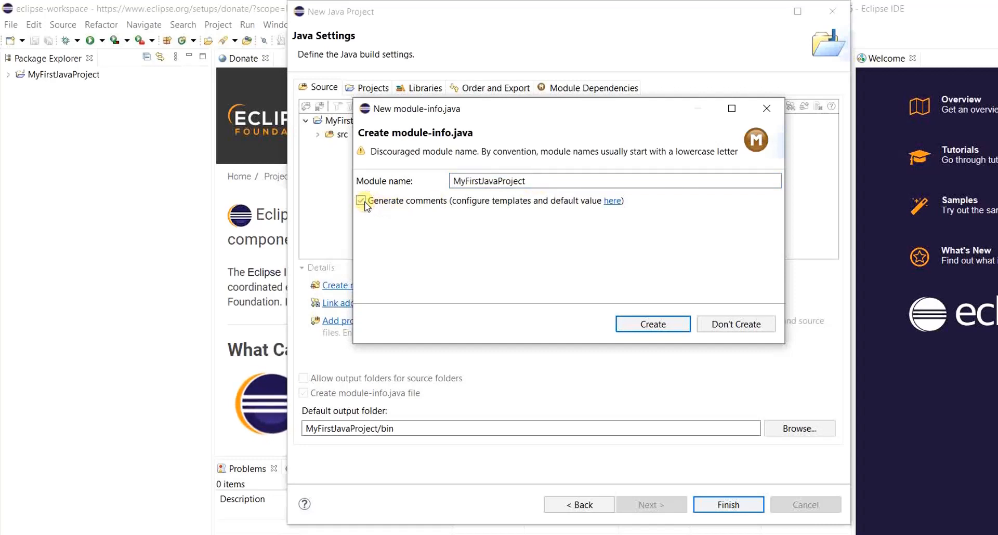
pyautogui.click(630, 326)
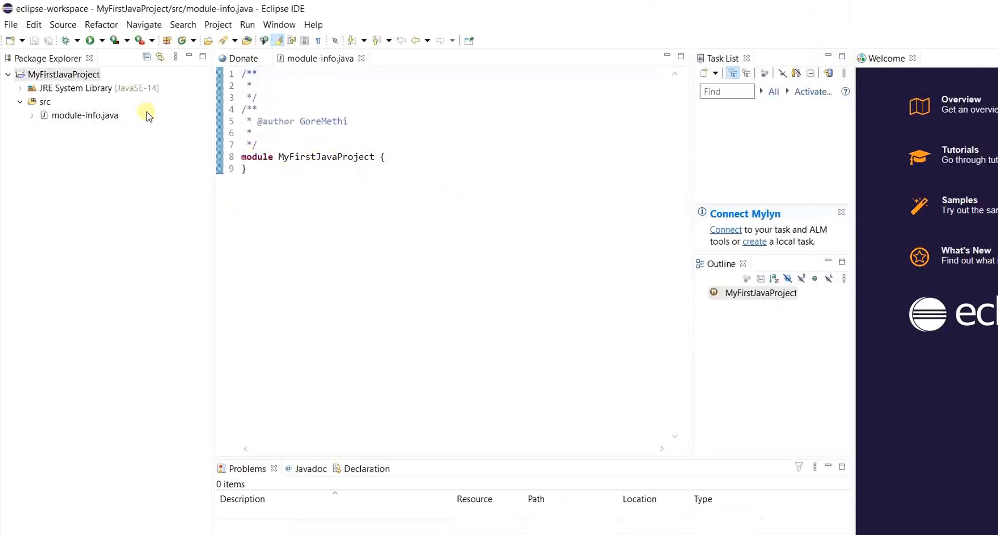
# - Delete module-info.java from the project's src folder
pyautogui.click(102, 121)
pyautogui.rightClick(102, 119)
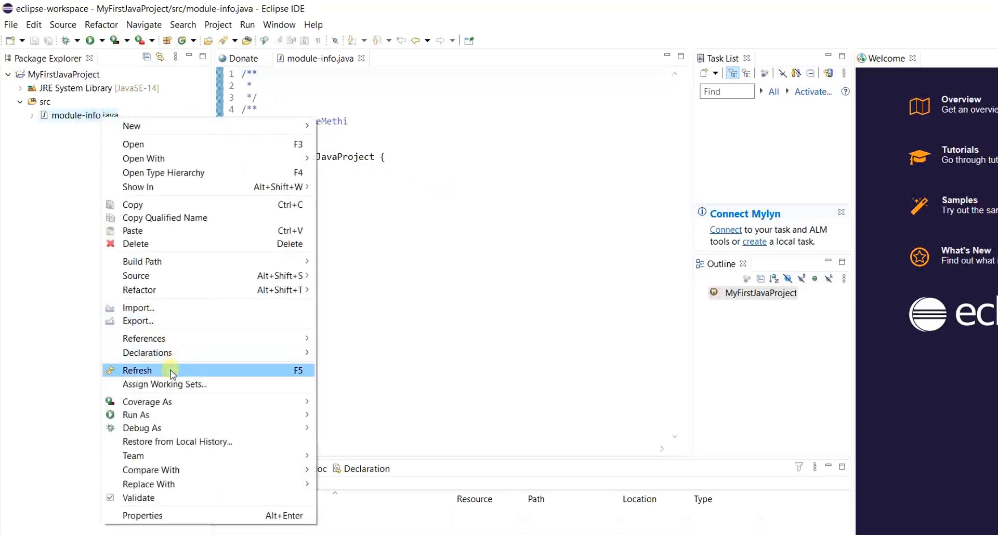
pyautogui.click(169, 249)
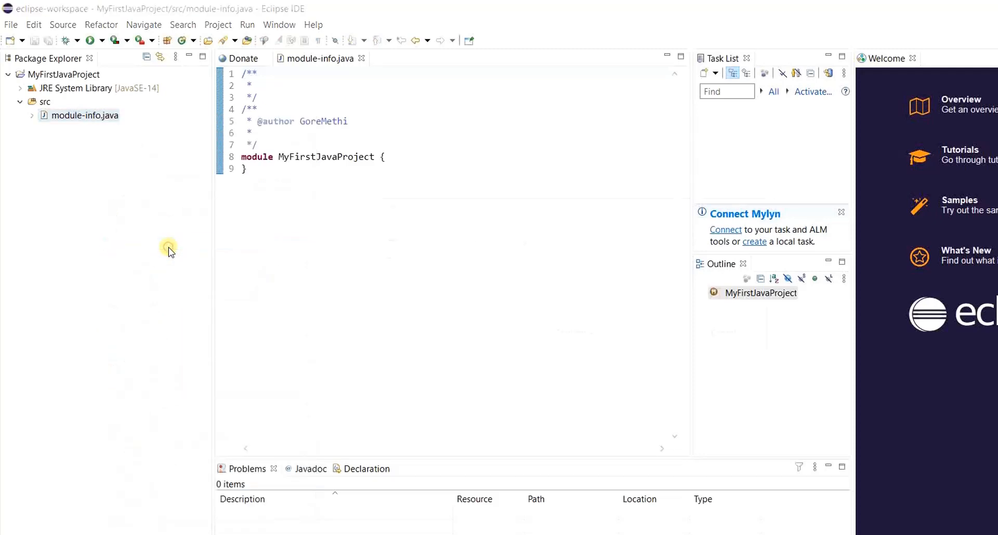
pyautogui.click(654, 336)
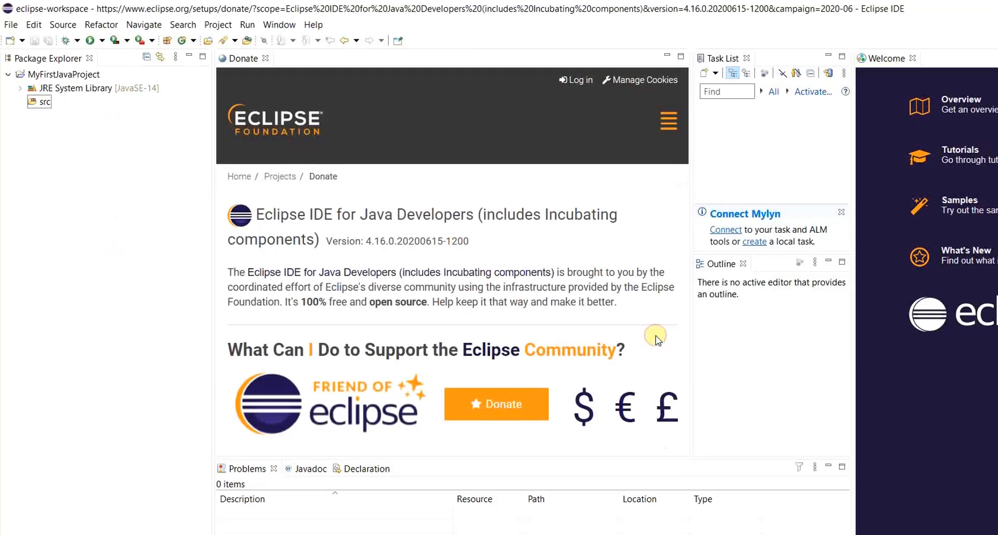
# - Create a public class named Test with a main method stub in the src folder's default package, and minimize the Welcome view
pyautogui.rightClick(44, 105)
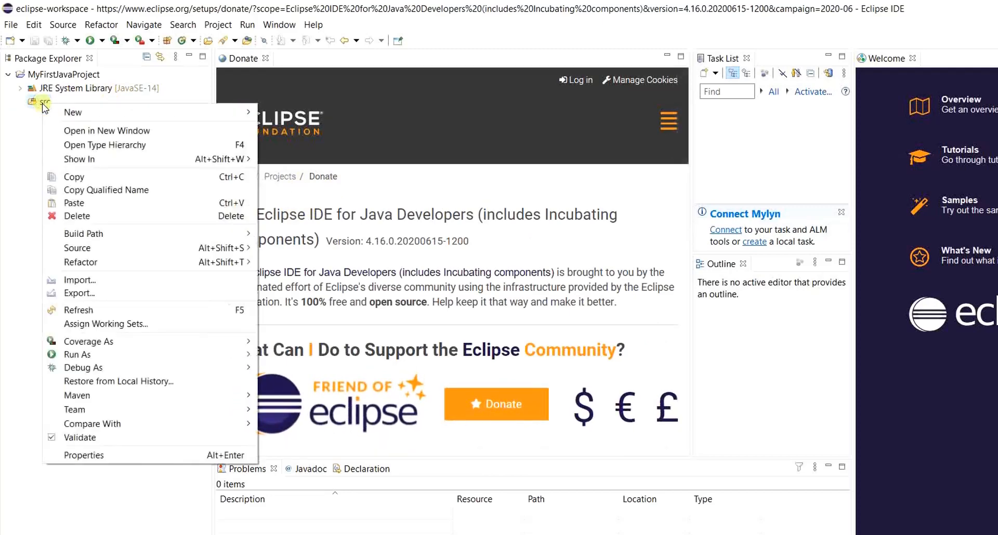
pyautogui.moveTo(63, 112)
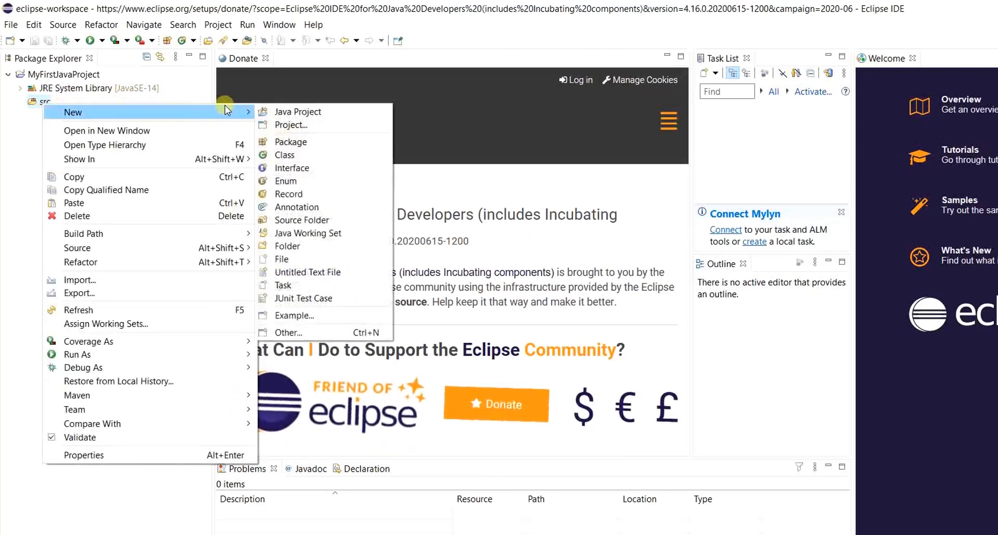
pyautogui.click(304, 156)
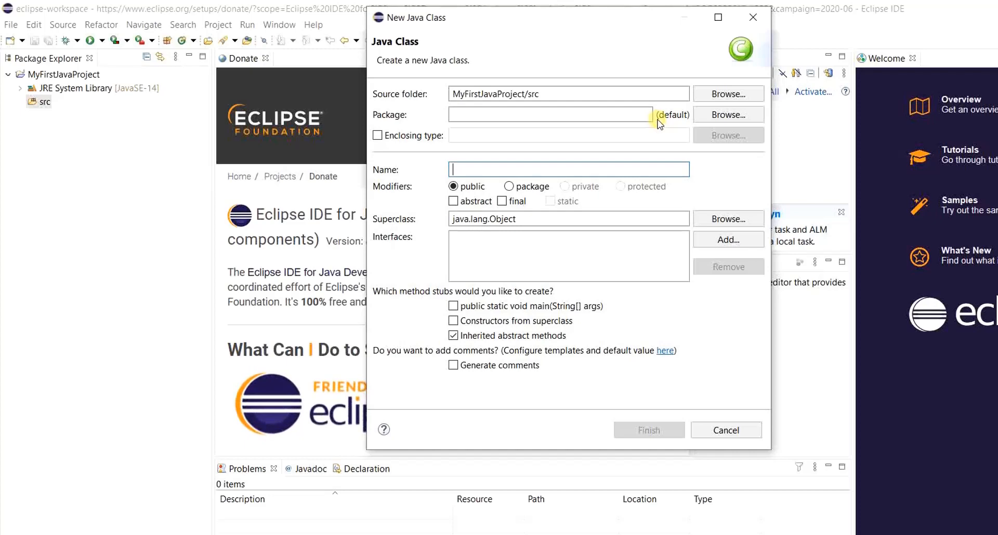
pyautogui.write('Test')
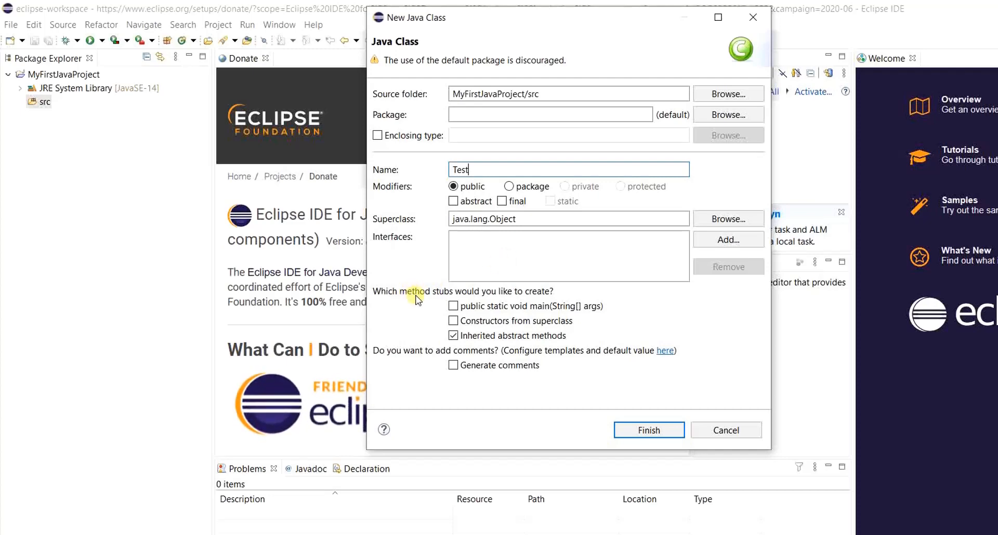
pyautogui.click(454, 307)
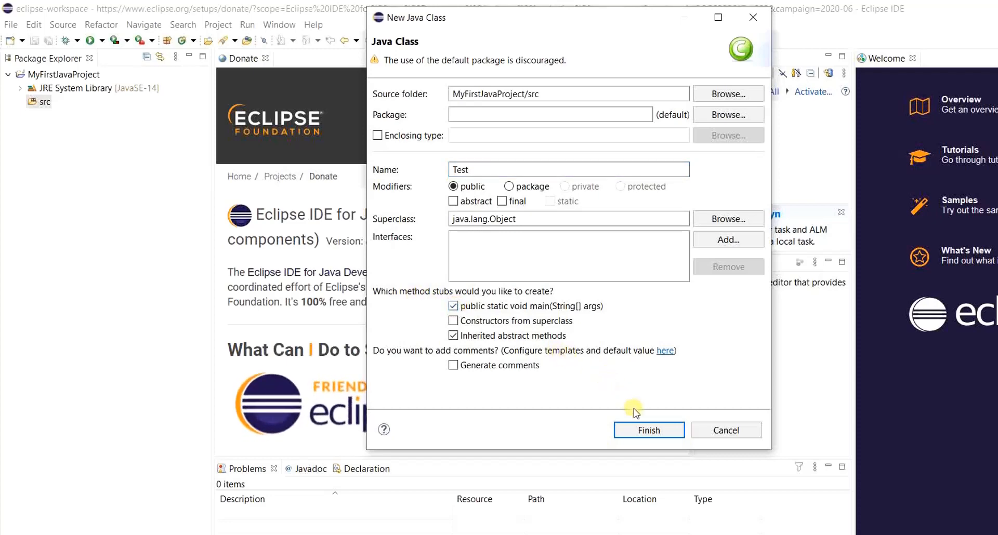
pyautogui.click(643, 431)
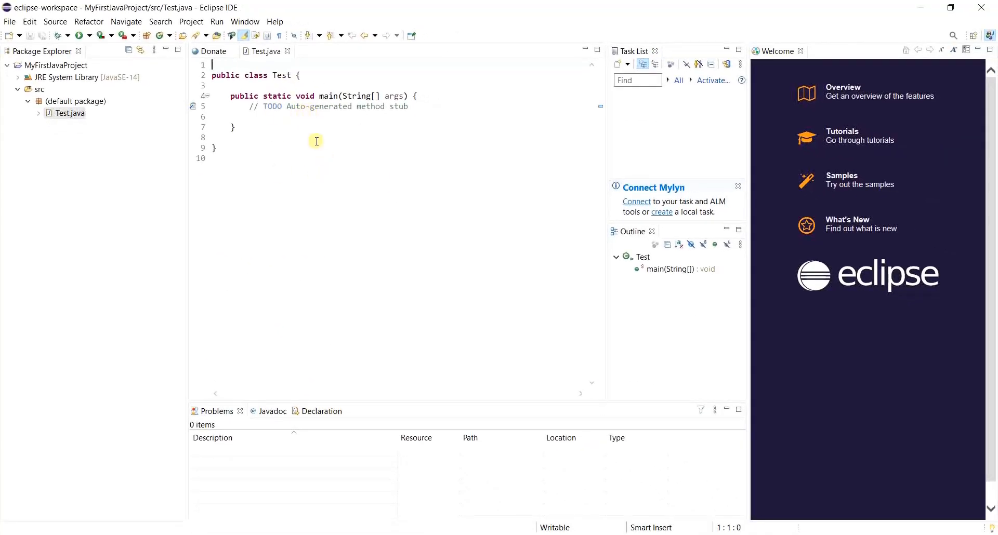
pyautogui.click(979, 50)
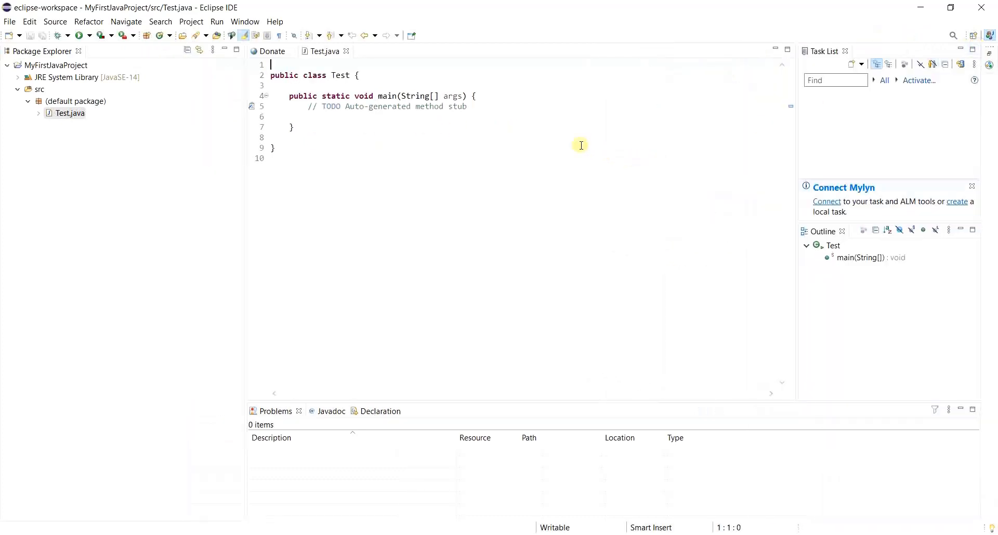